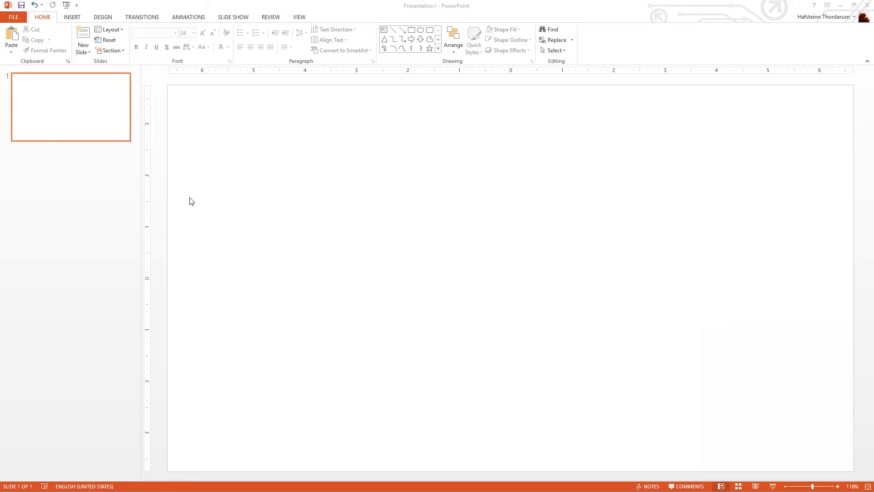
- Insert the picture pilot.png from the pilot folder onto the blank slide
click(71, 19)
click(74, 19)
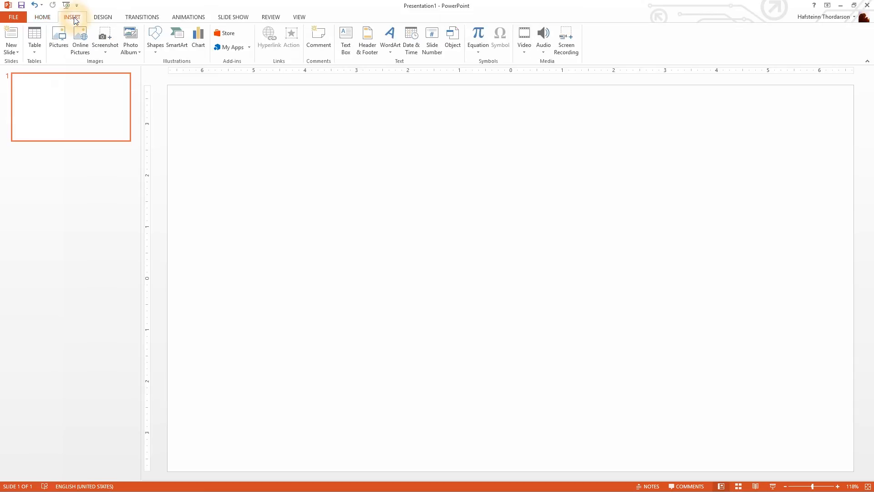
click(59, 37)
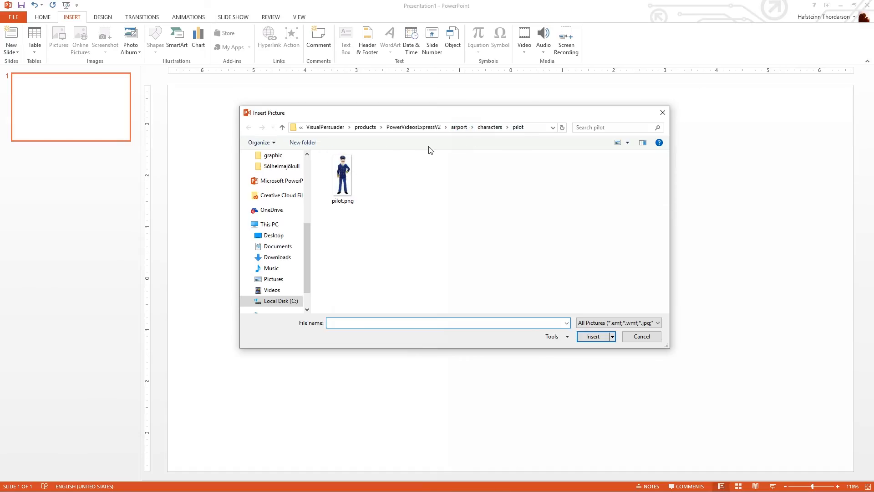
click(343, 177)
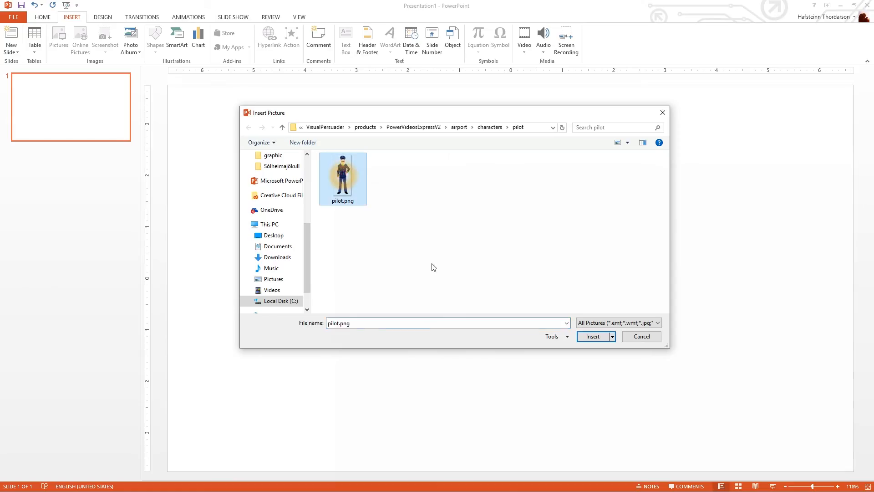
click(592, 336)
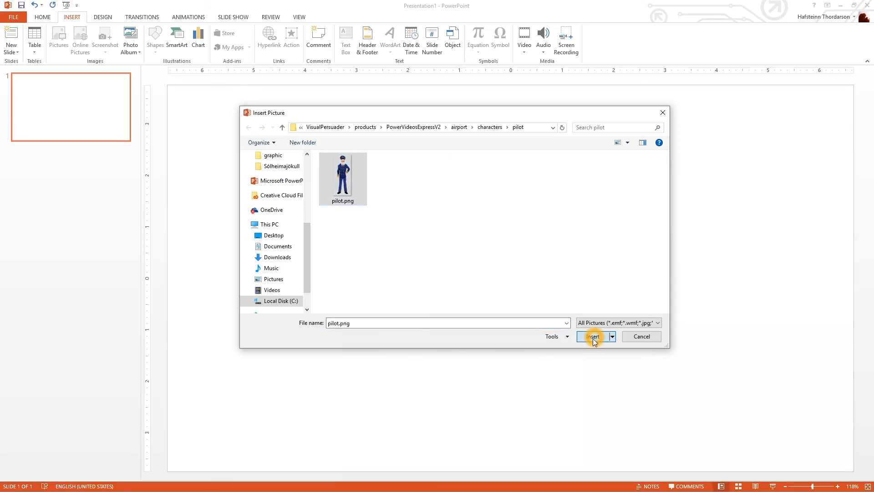
- Move the pilot picture to the left side of the slide and back to just left of the slide's centre
drag(542, 211, 299, 208)
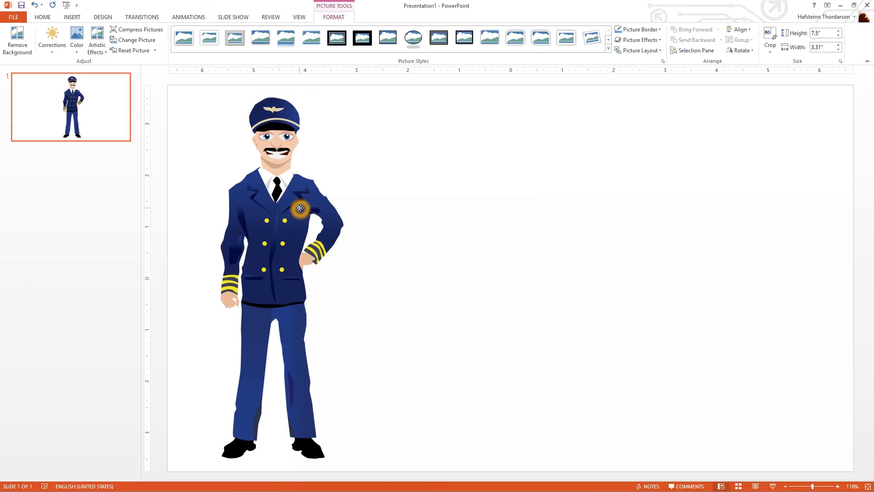
drag(355, 85, 355, 86)
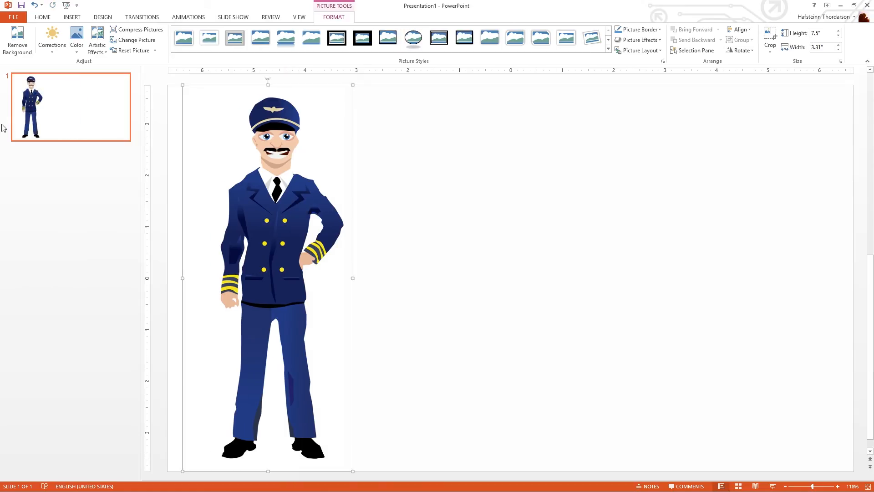
click(100, 96)
drag(272, 219, 415, 216)
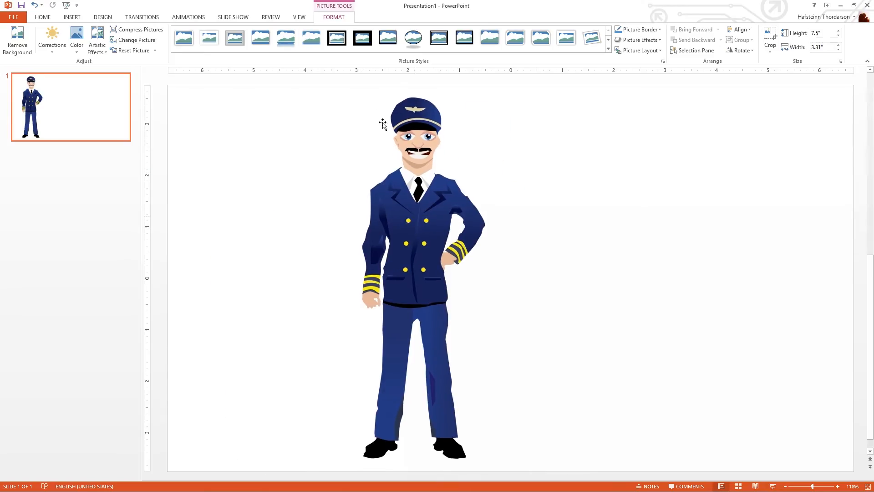
- Show the Animation Pane for the slide with the pilot picture
click(190, 19)
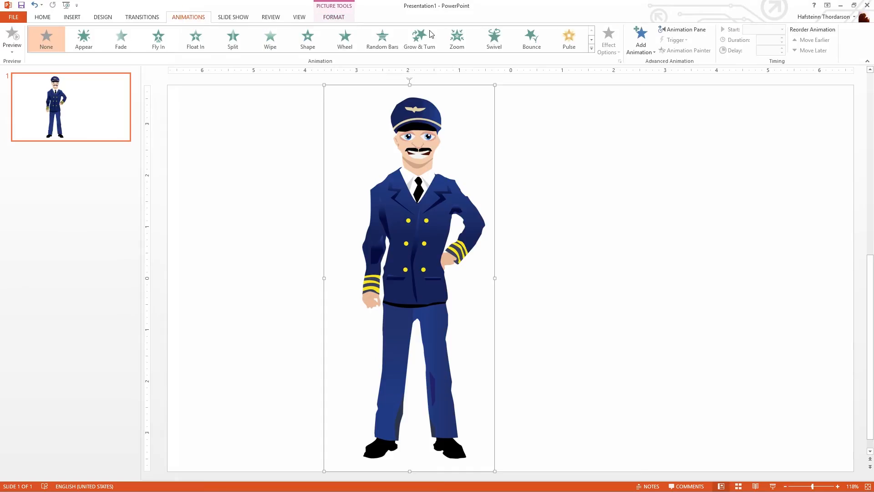
click(687, 31)
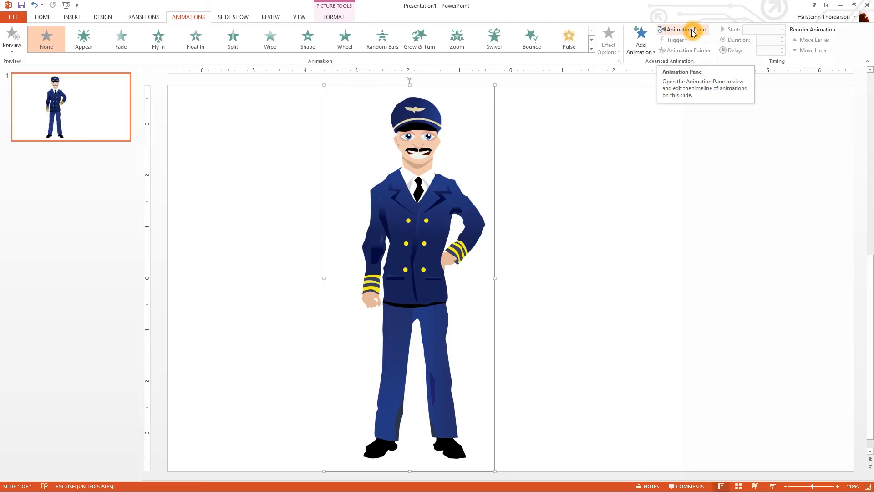
click(692, 31)
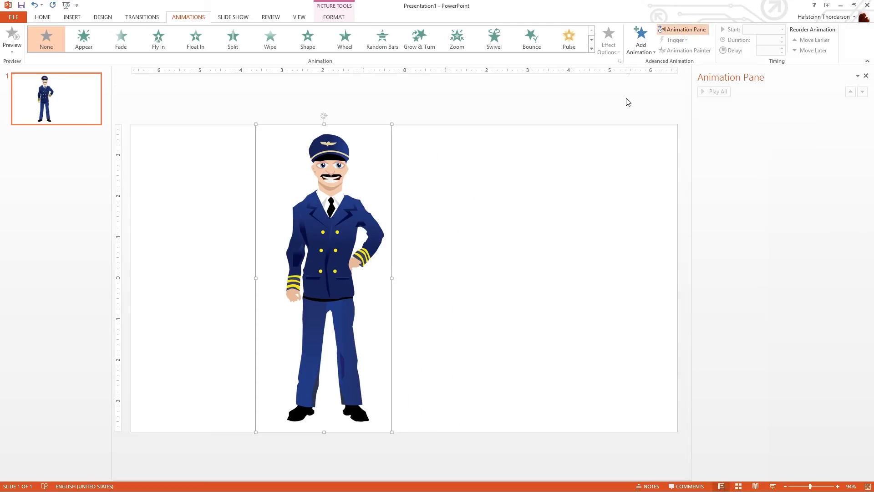
- Move the pilot picture to the slide's left edge and look through the available animation effects without applying one
drag(326, 226, 198, 226)
drag(251, 234, 252, 235)
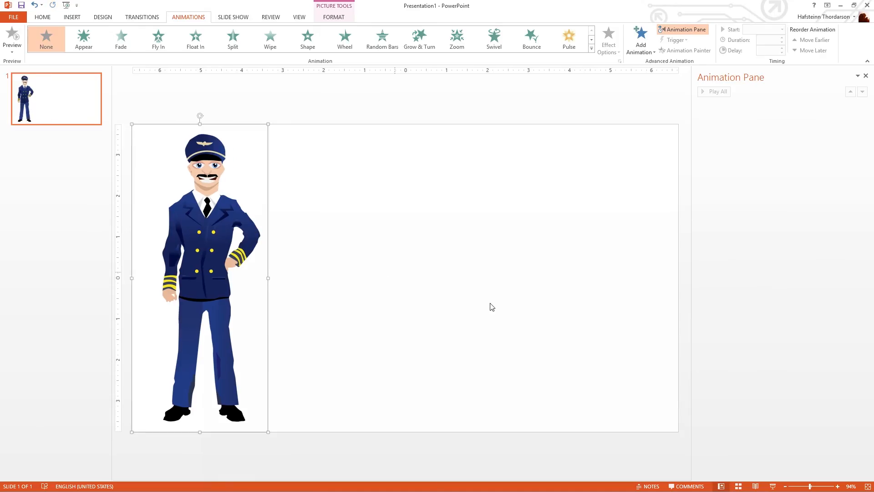
click(346, 262)
click(644, 52)
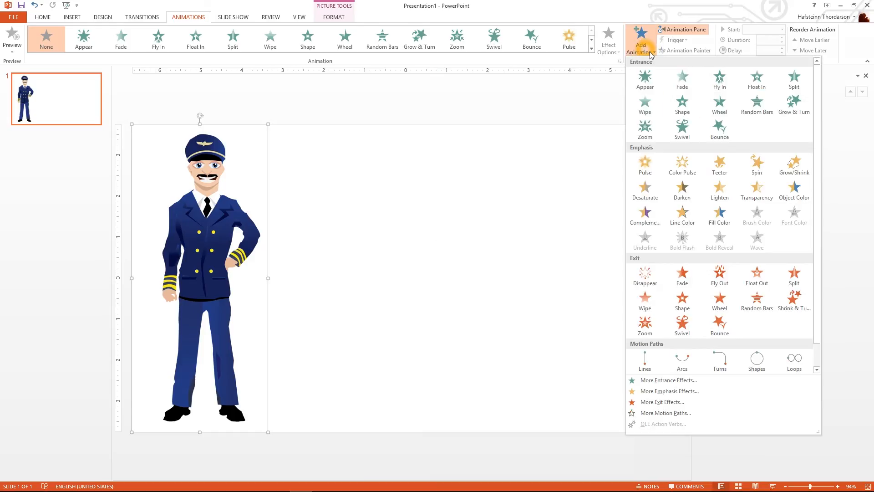
scroll(688, 318, down, 1)
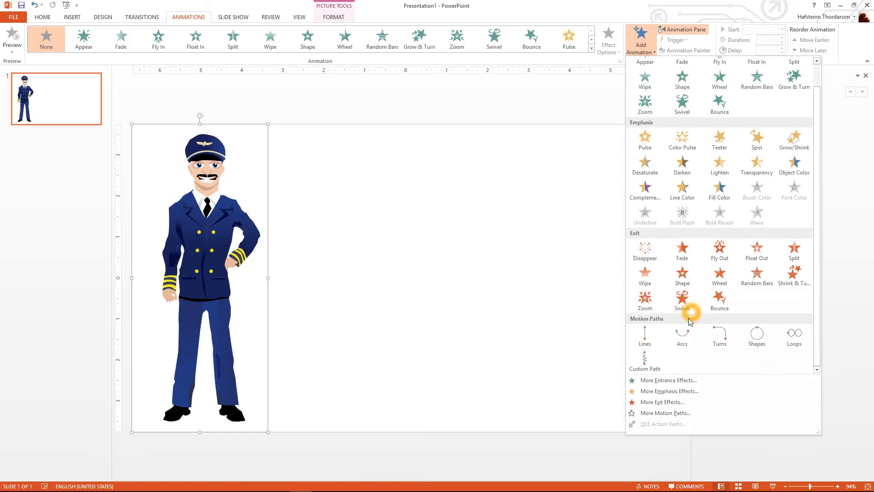
scroll(682, 318, up, 1)
click(348, 233)
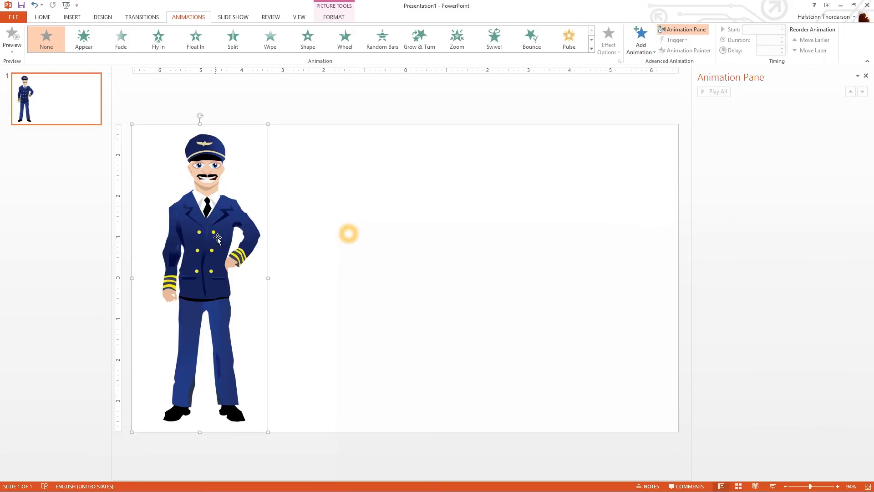
- Move the pilot picture to about the middle of the slide and add a Fly In entrance animation to it
drag(218, 238, 403, 244)
click(651, 45)
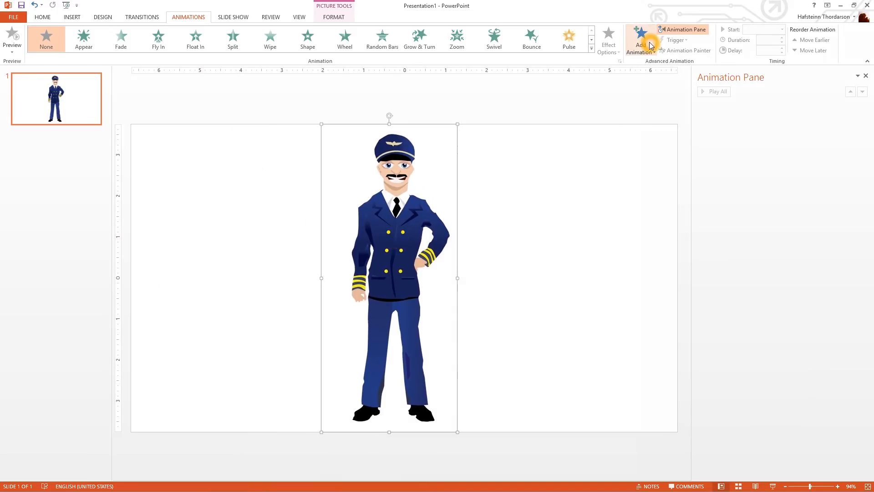
click(720, 87)
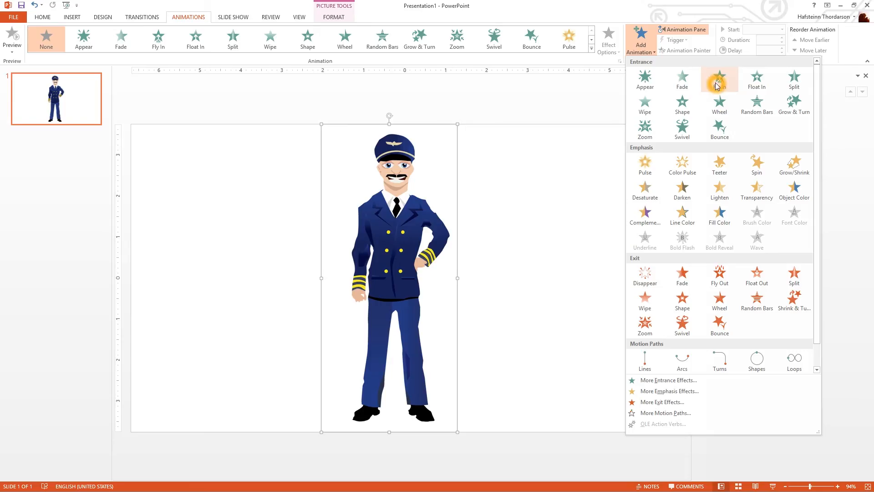
click(722, 82)
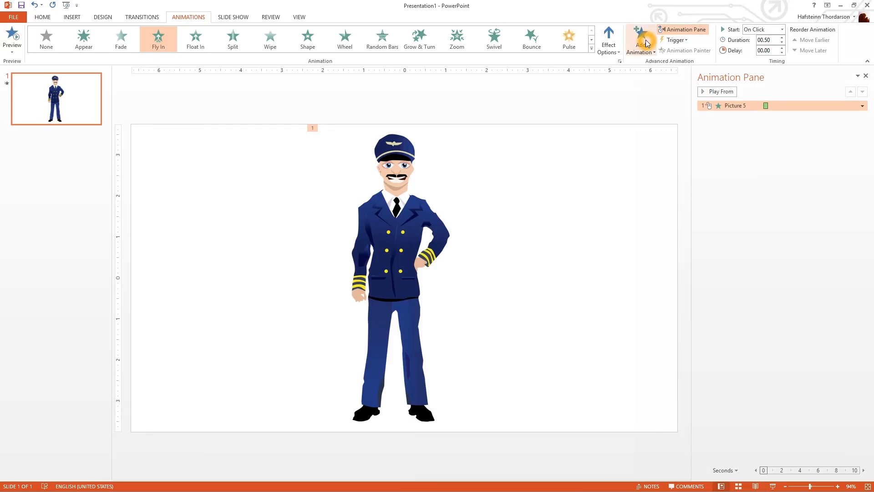
click(722, 187)
- Examine the pilot's Fly In entry and its timing bar in the animation list, and preview the animation
click(414, 216)
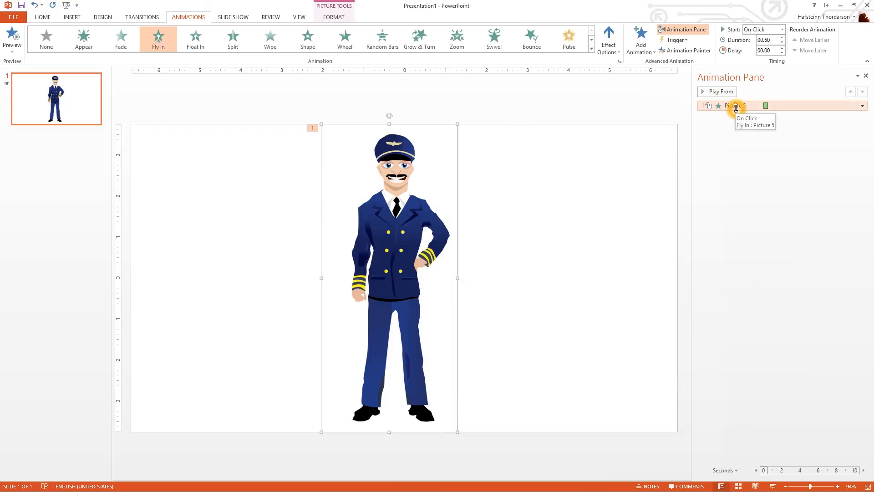
click(766, 107)
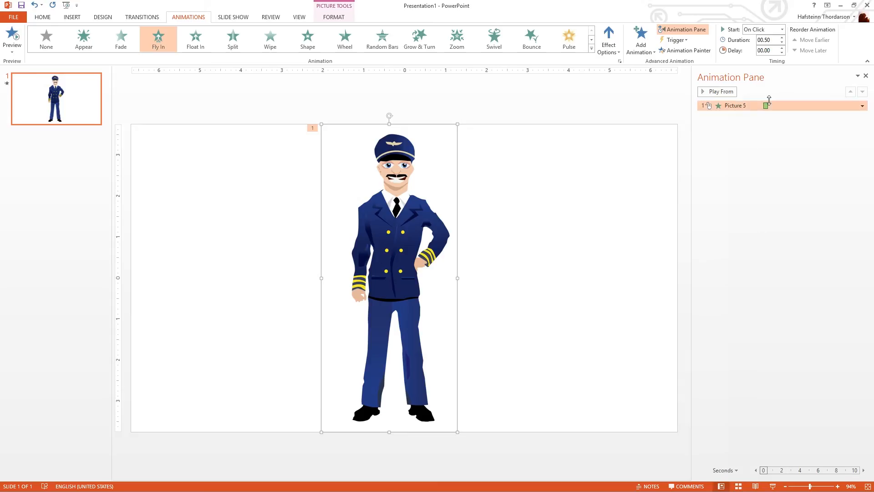
click(740, 105)
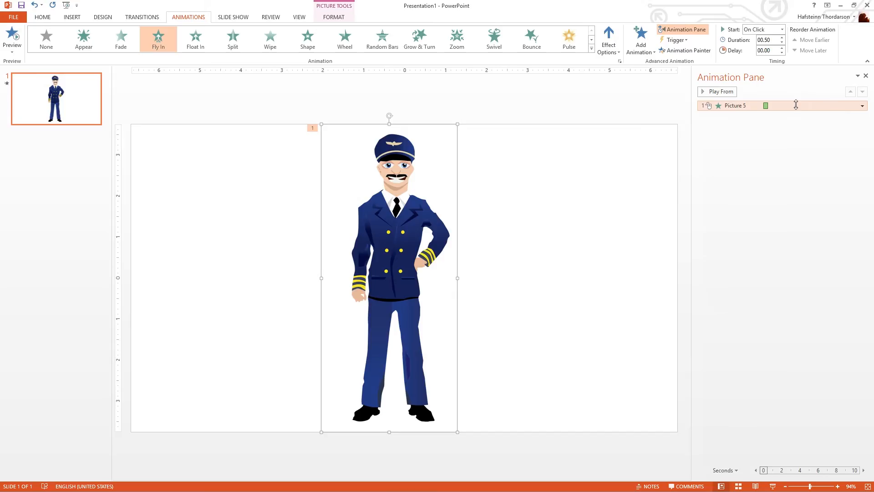
click(726, 105)
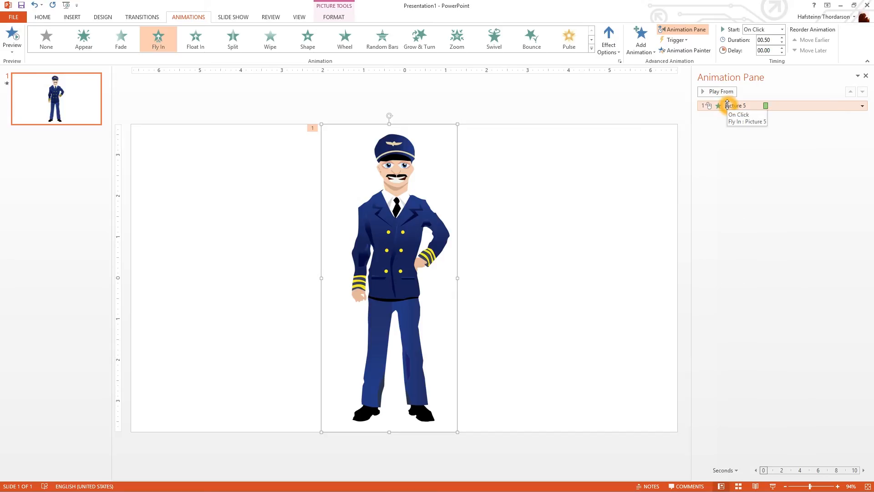
click(775, 110)
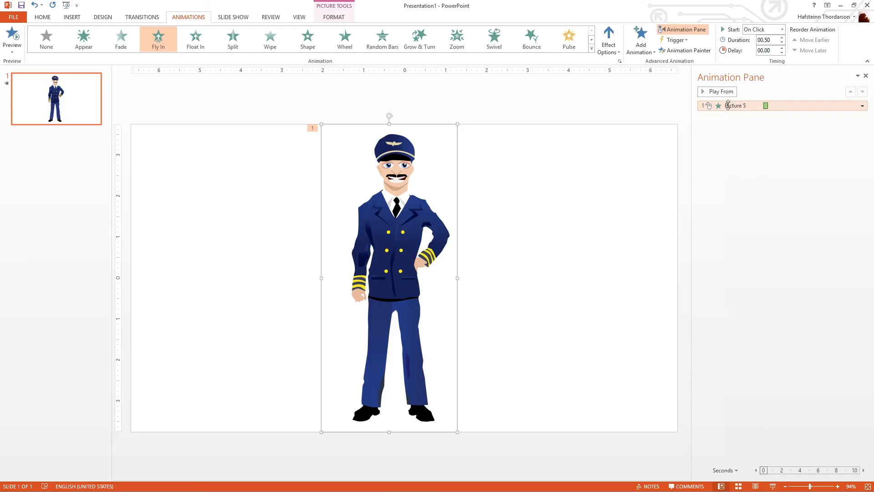
click(389, 173)
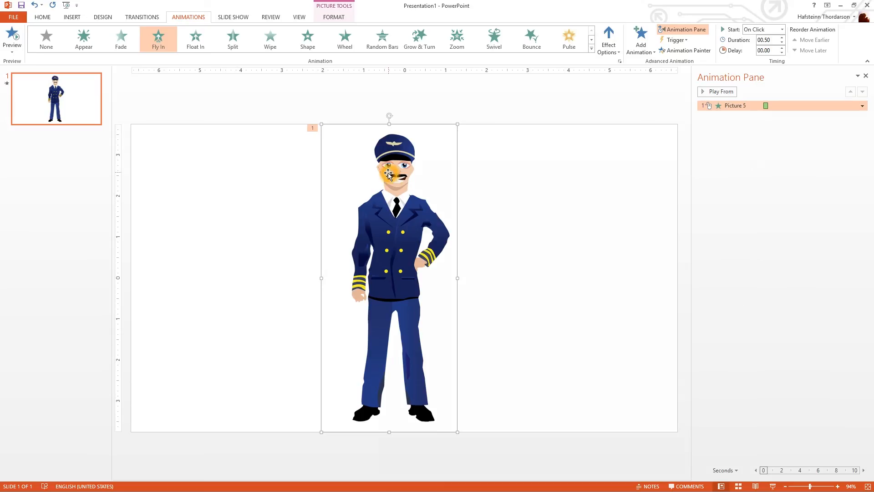
click(394, 177)
click(379, 247)
click(731, 135)
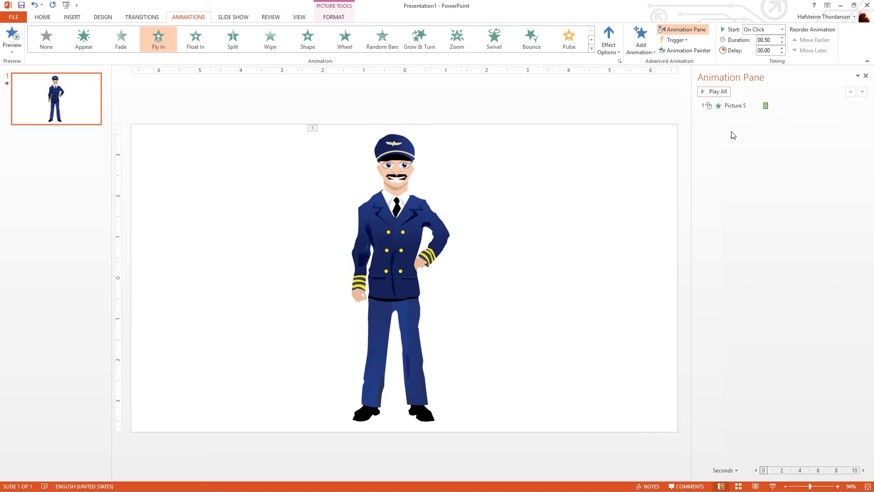
click(719, 91)
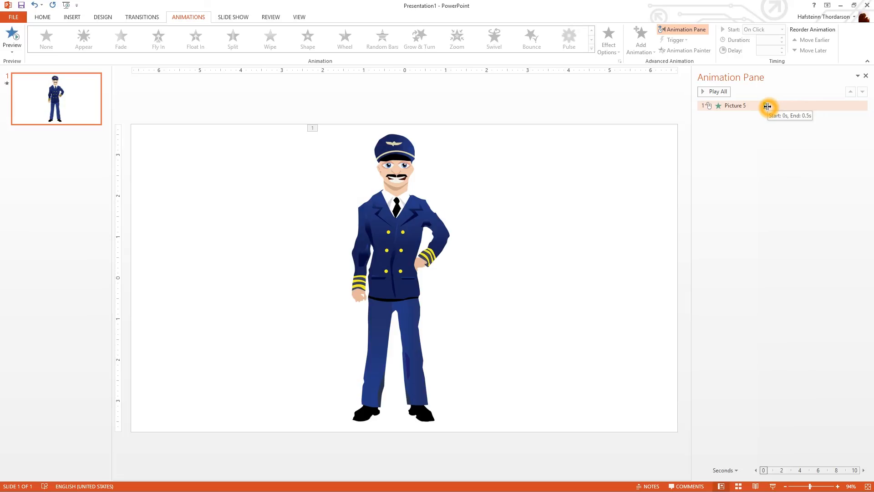
- Lengthen the pilot's Fly In animation to 3 seconds on the timeline and preview it
drag(767, 106, 790, 112)
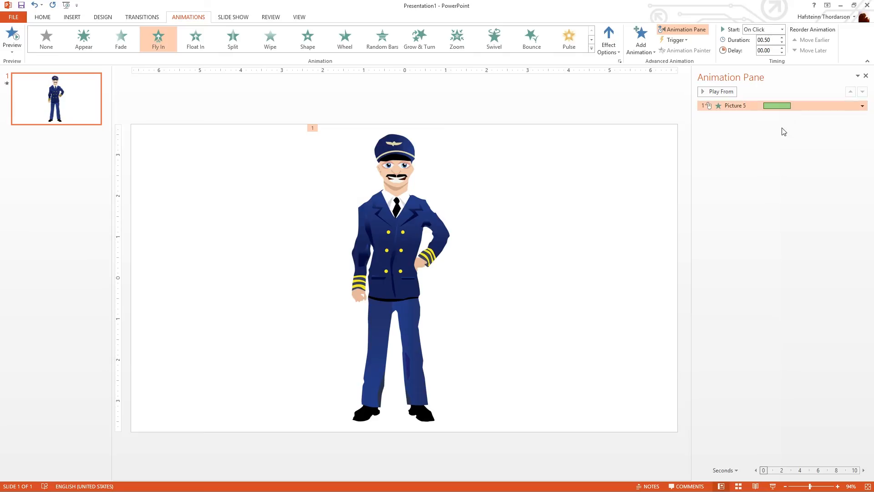
click(769, 159)
click(723, 93)
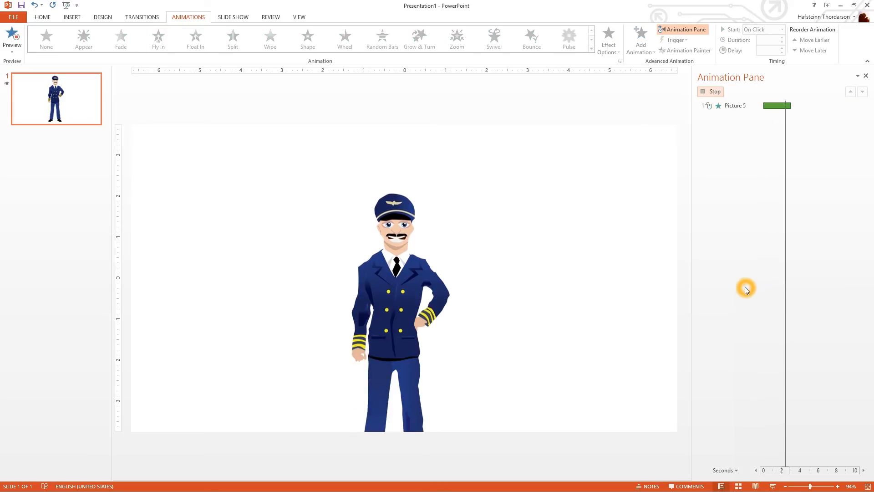
click(722, 180)
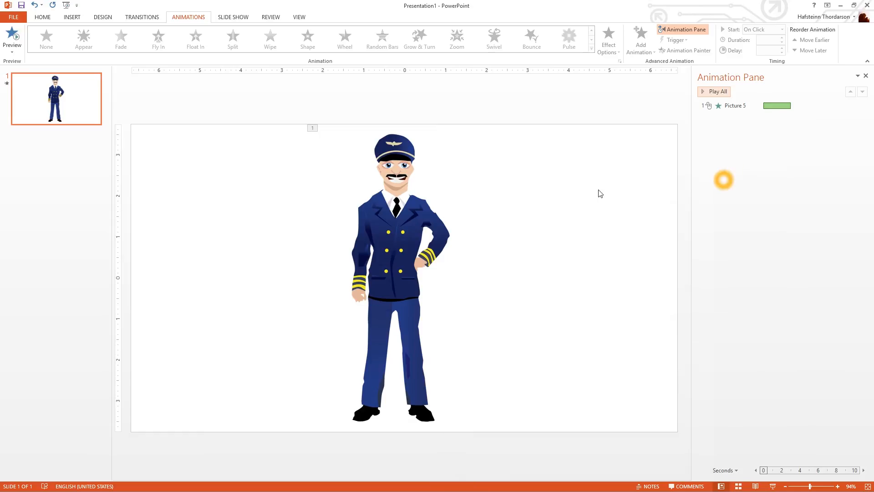
- Set the direction of the pilot's Fly In animation to From Left
click(394, 212)
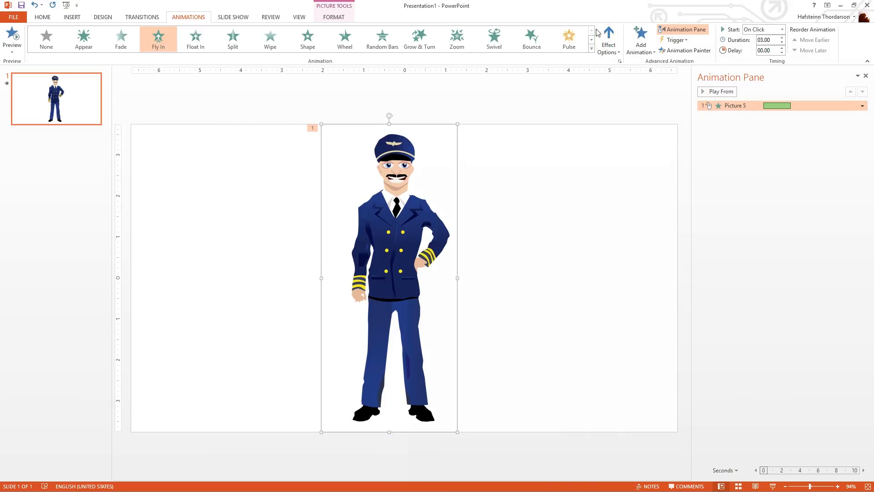
click(606, 48)
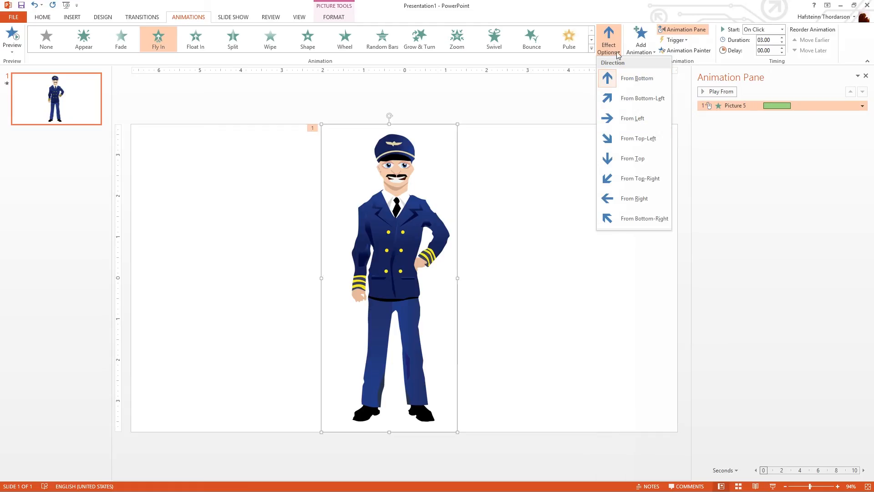
click(633, 119)
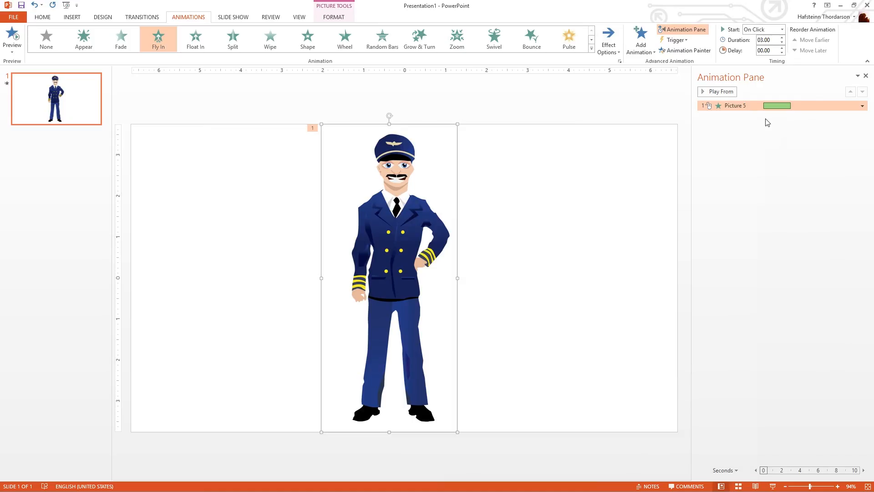
- Set the smooth end of the pilot's Fly In effect to 0.99 sec in its effect options
right_click(742, 106)
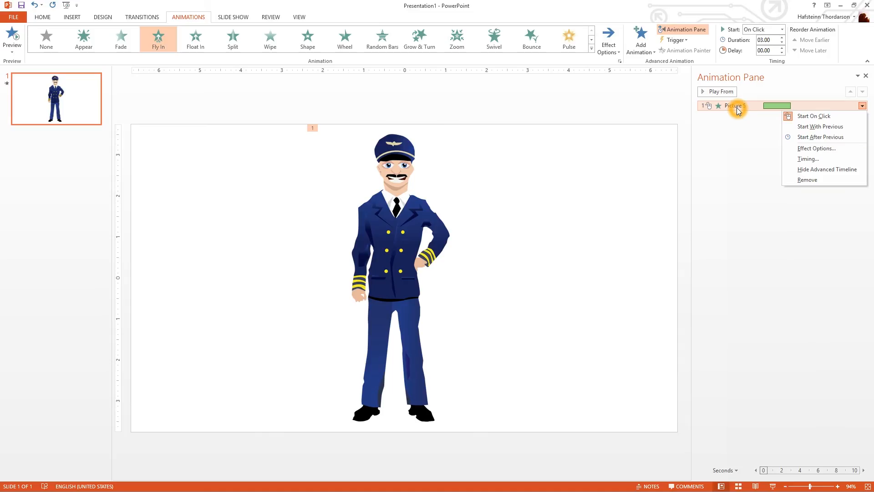
click(823, 150)
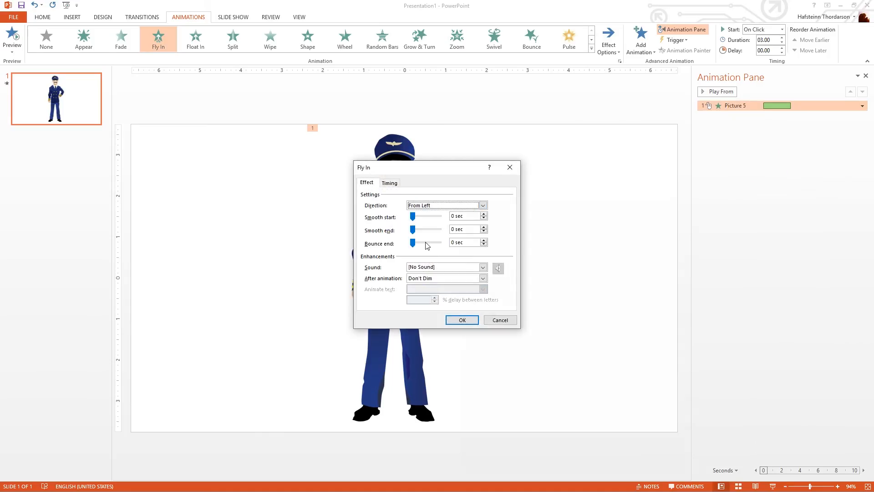
drag(413, 230, 422, 232)
click(427, 233)
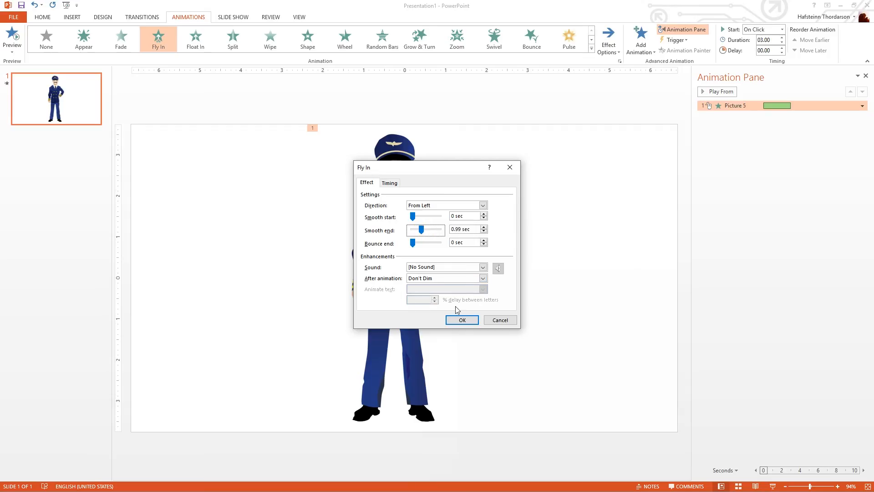
click(461, 319)
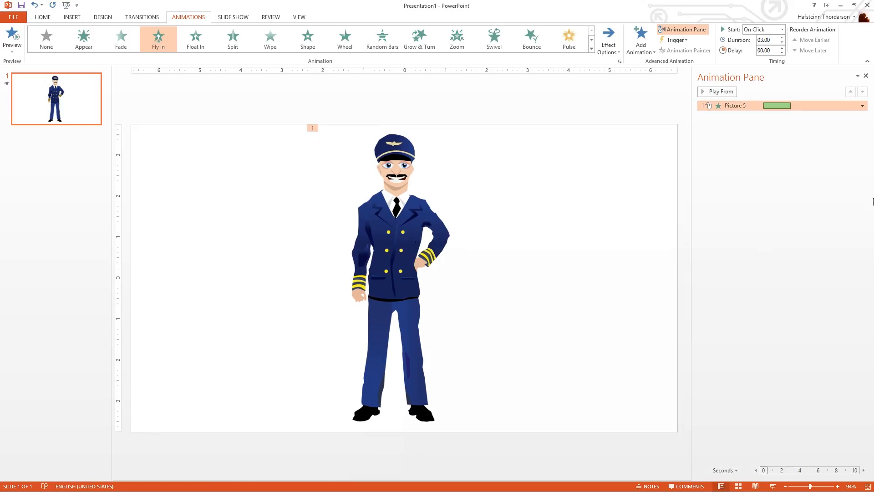
- Shorten the pilot's Fly In animation to 1.5 seconds on the timeline and preview it
click(781, 163)
click(794, 105)
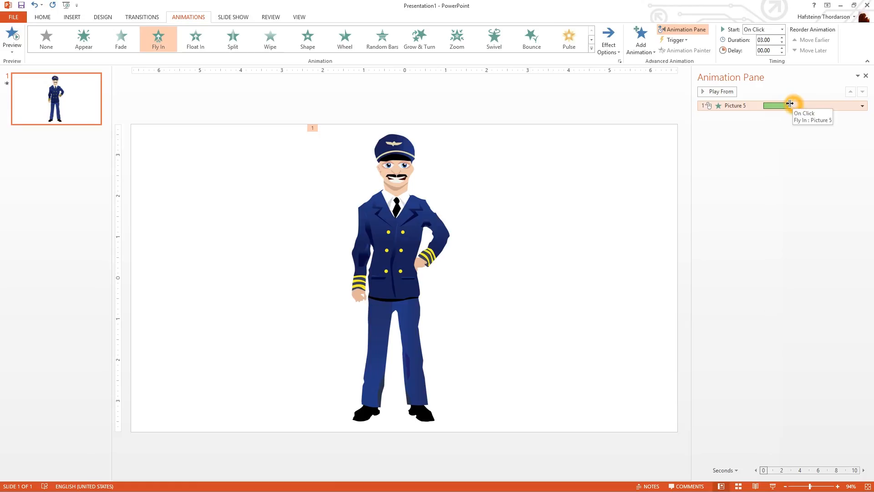
drag(789, 103, 775, 104)
click(755, 155)
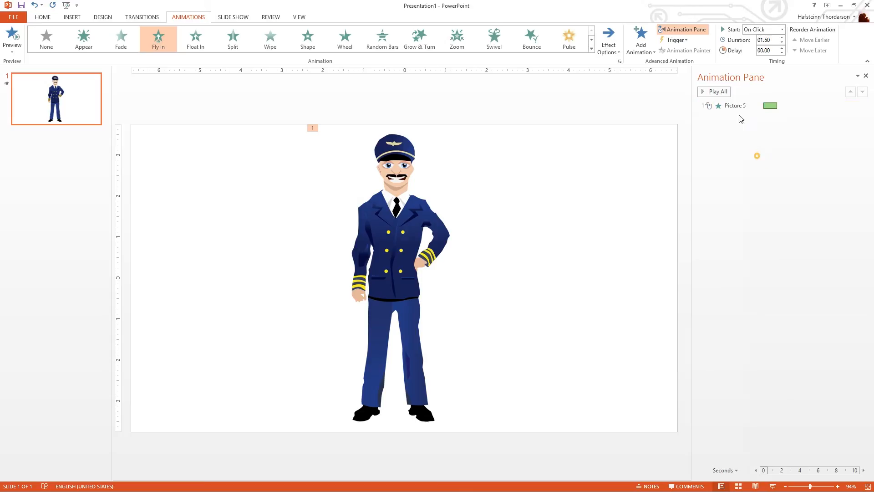
click(723, 93)
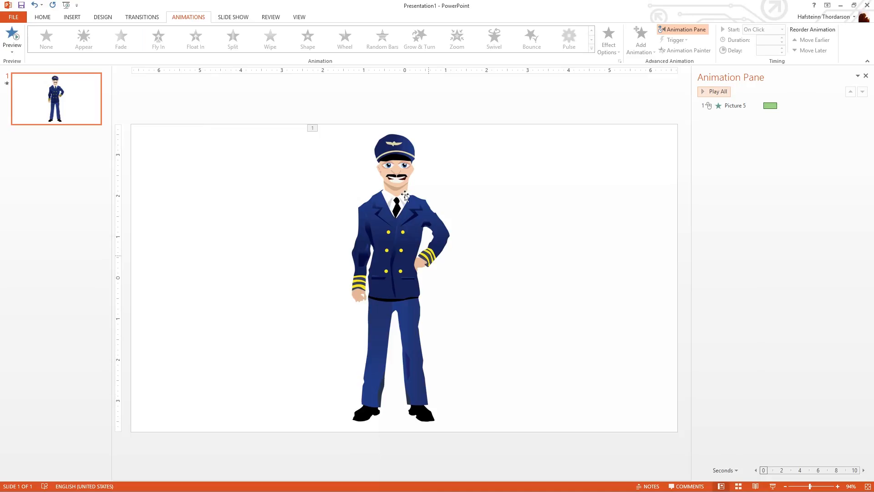
- Move the pilot picture from the centre to the left part of the slide and deselect it
click(420, 211)
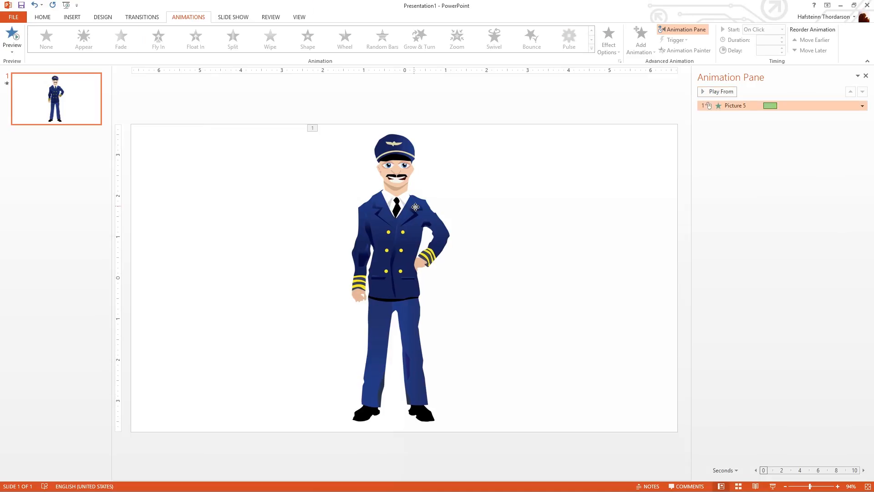
click(767, 204)
click(421, 214)
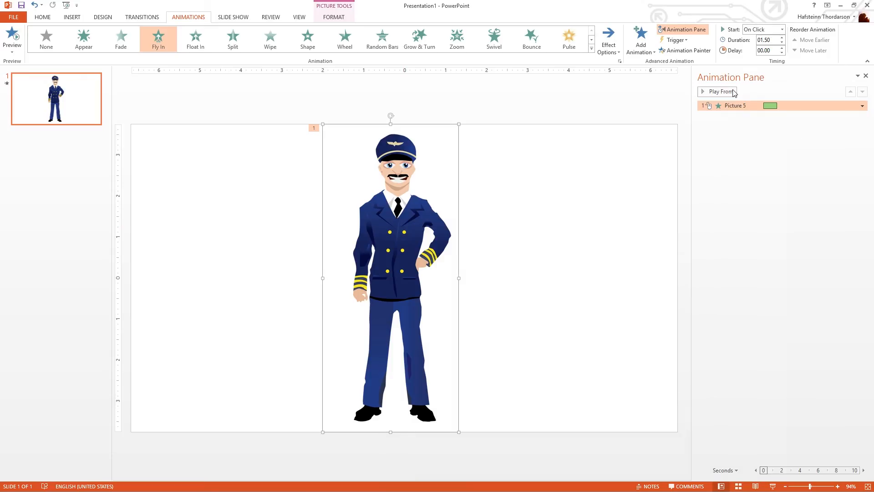
drag(385, 222, 272, 220)
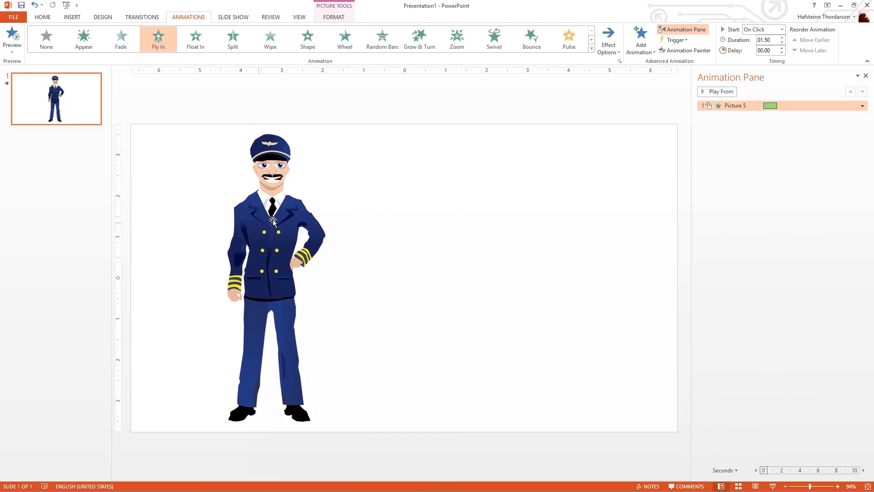
key(Escape)
- Insert the picture flight_attendant.png from the flight_attendant folder in the characters folder
click(72, 16)
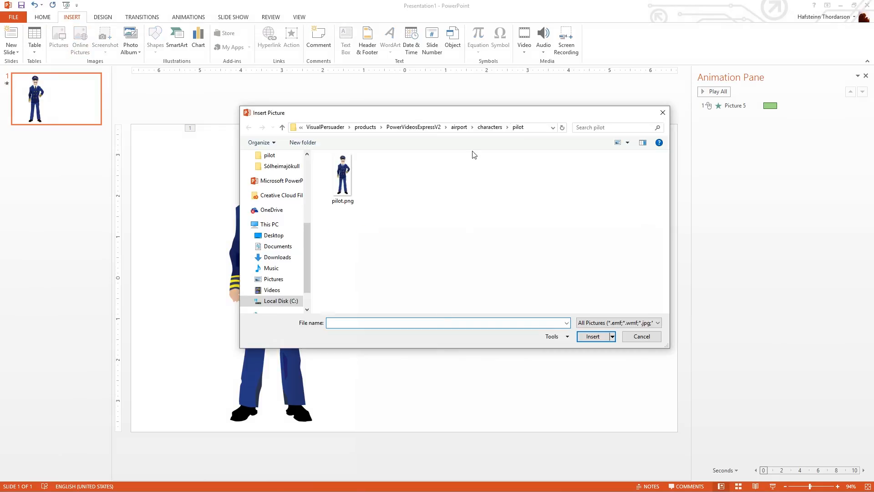
click(485, 129)
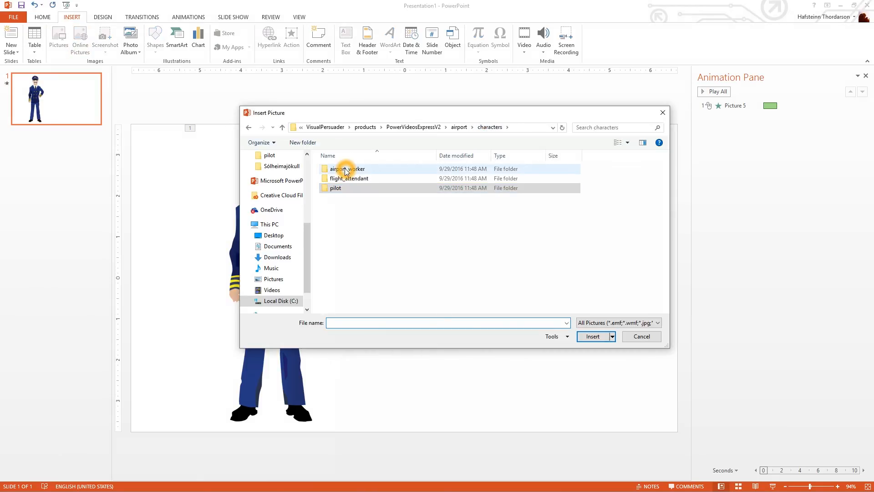
double_click(350, 179)
click(349, 180)
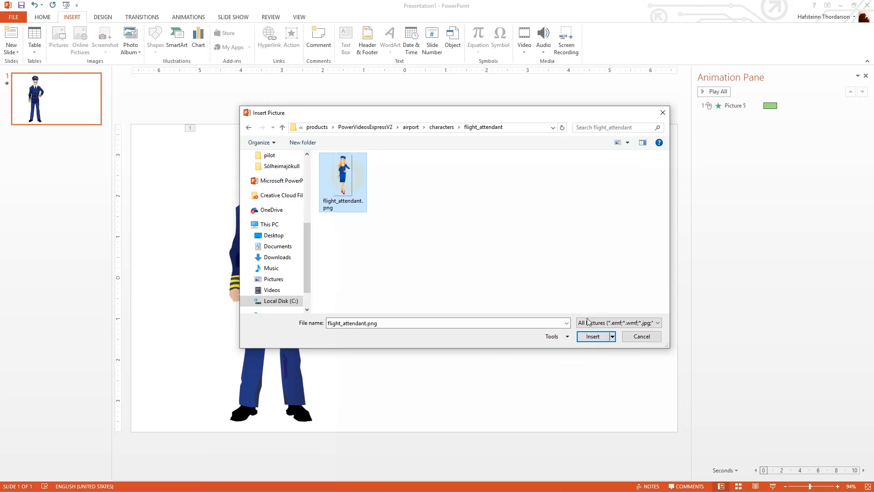
click(591, 339)
- Move the flight attendant picture off the slide, just beyond its right edge
drag(399, 251, 473, 245)
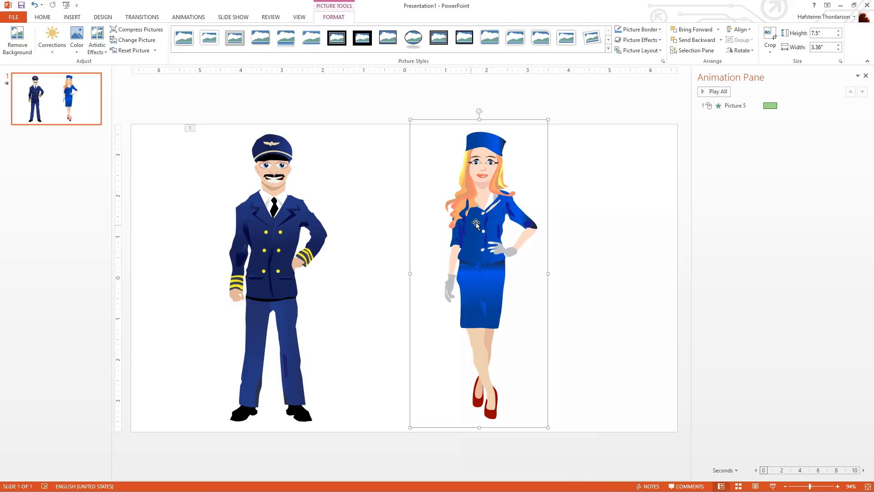
drag(809, 487, 799, 486)
drag(445, 301, 632, 298)
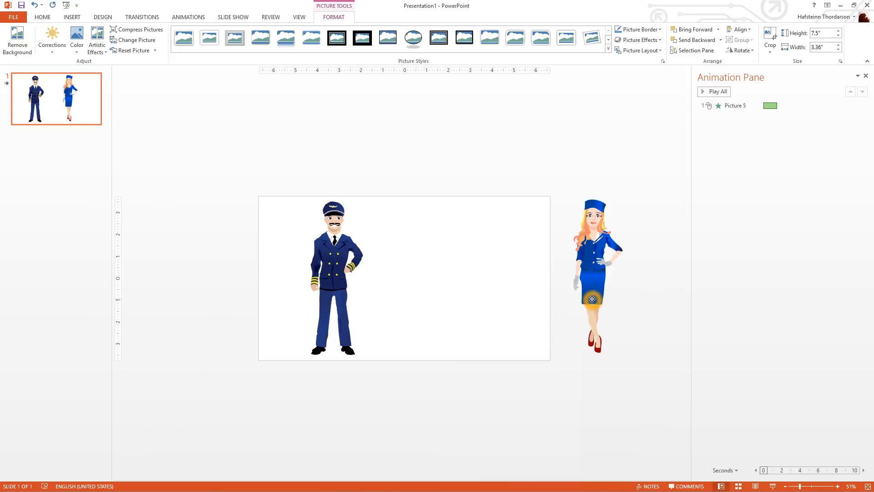
click(319, 248)
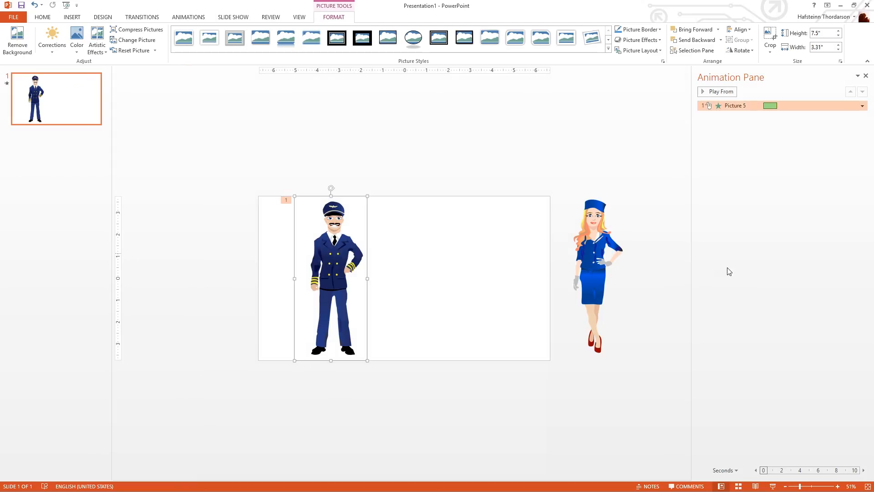
- Add a Custom Path animation to the flight attendant, drawn as a bumpy line running left onto the right half of the slide
click(601, 240)
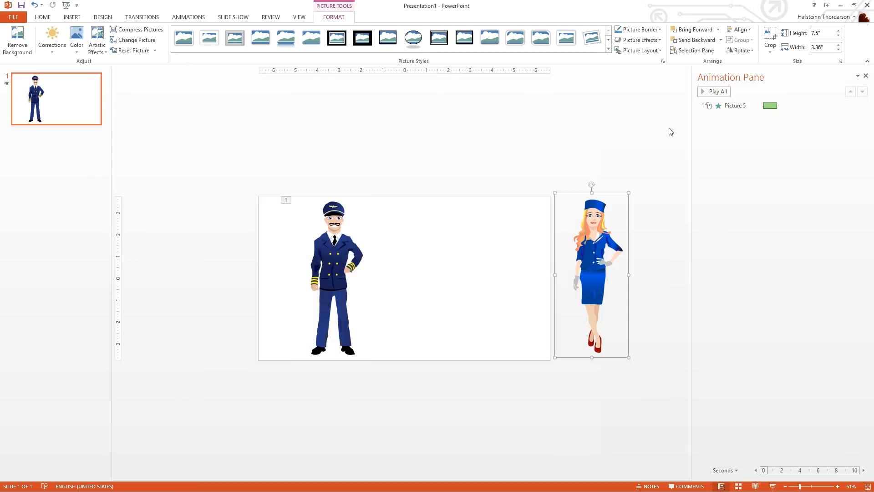
click(187, 17)
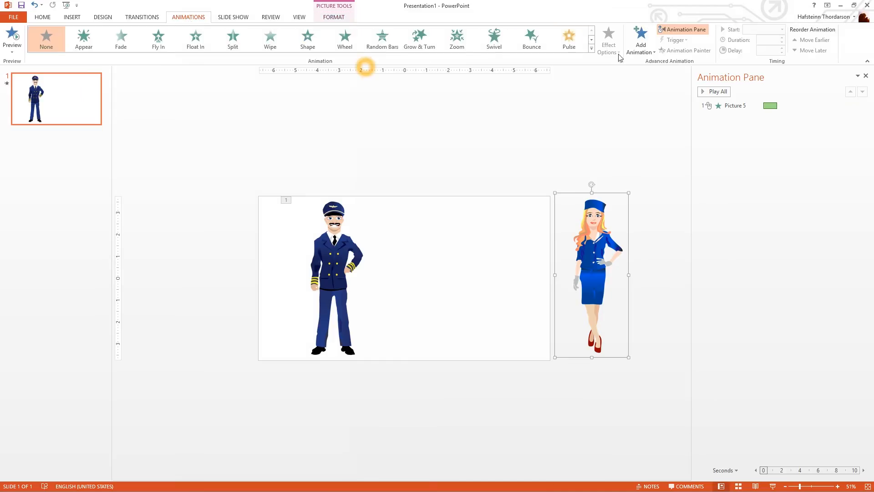
click(646, 45)
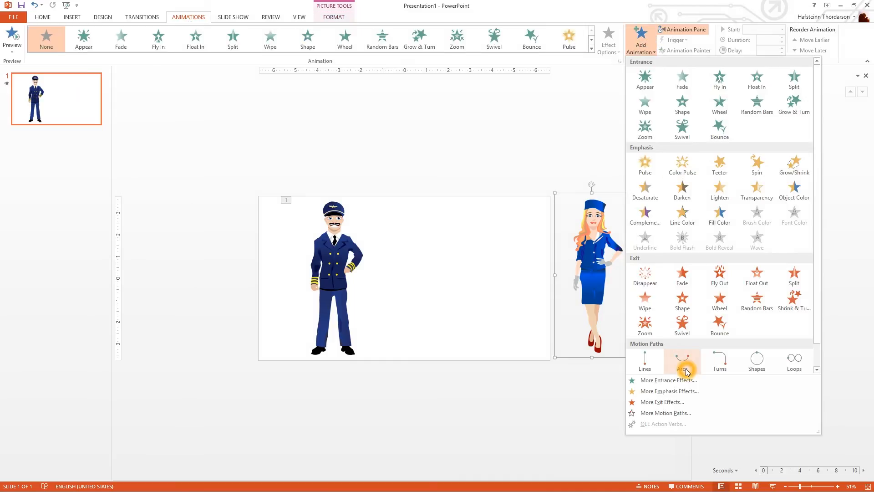
scroll(694, 287, down, 1)
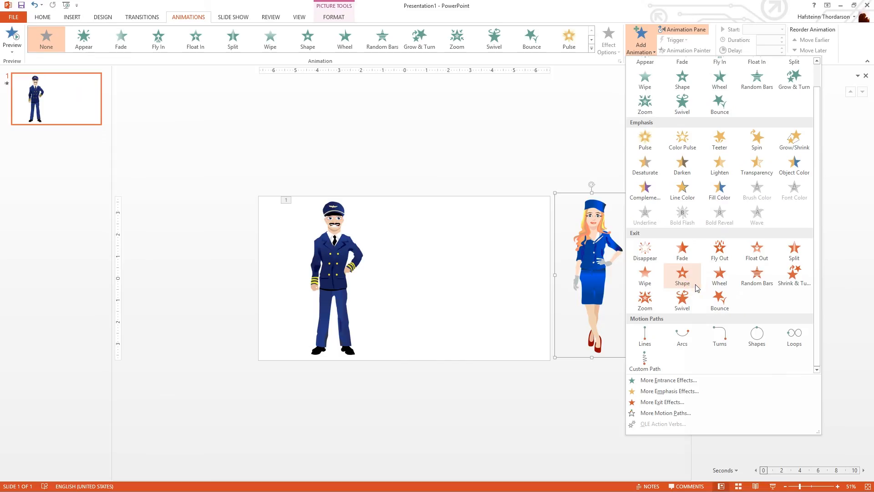
click(650, 366)
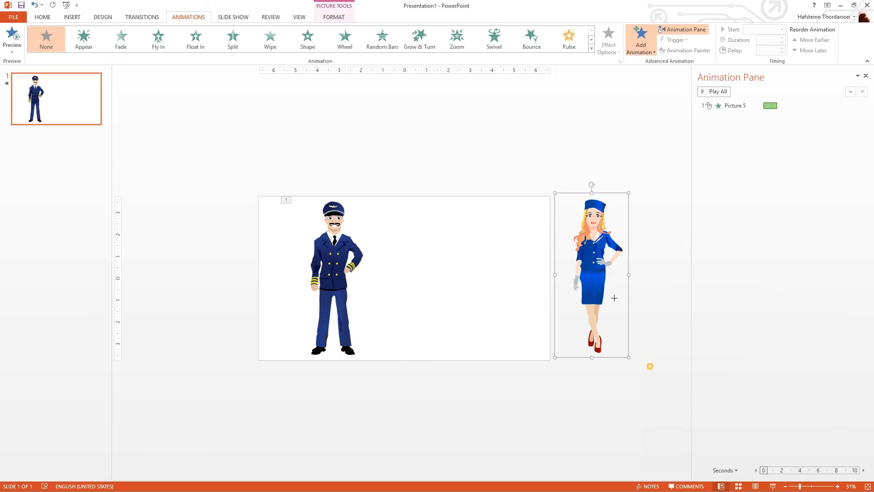
click(588, 272)
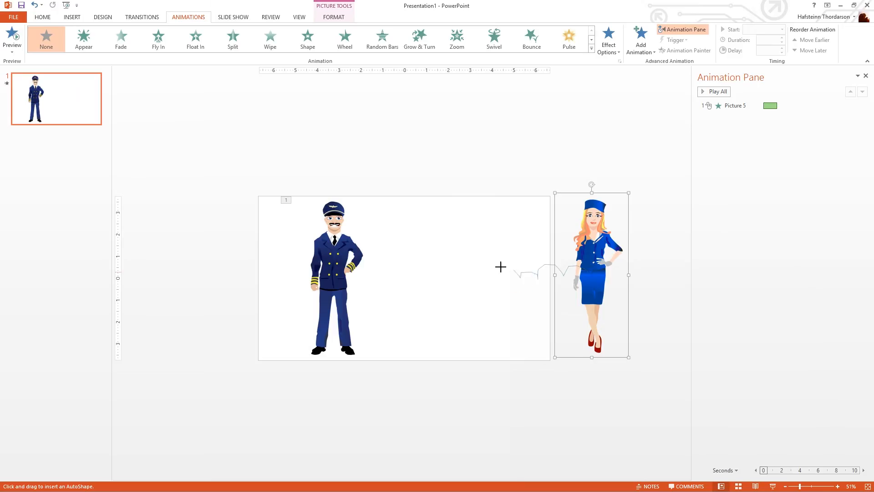
click(478, 284)
click(455, 281)
click(464, 276)
click(453, 283)
double_click(452, 283)
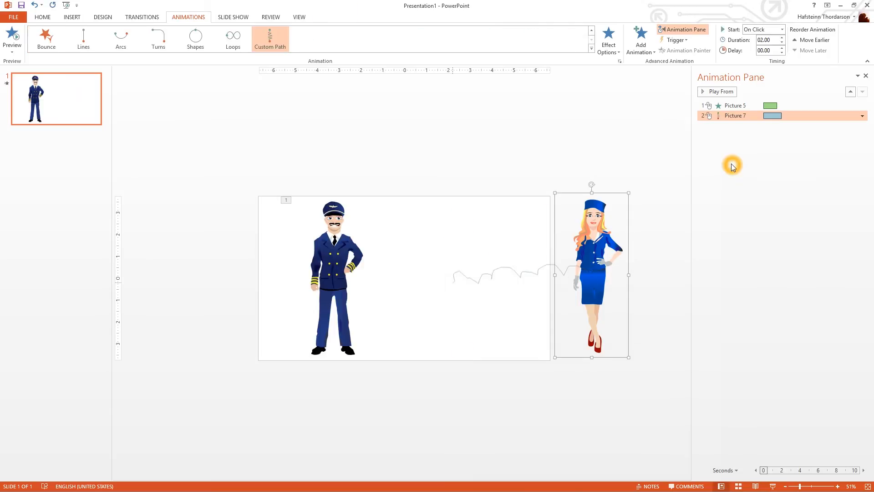
- Examine the flight attendant's Custom Path entry and timing bar in the animation list, and preview all animations
click(747, 119)
click(746, 118)
click(785, 116)
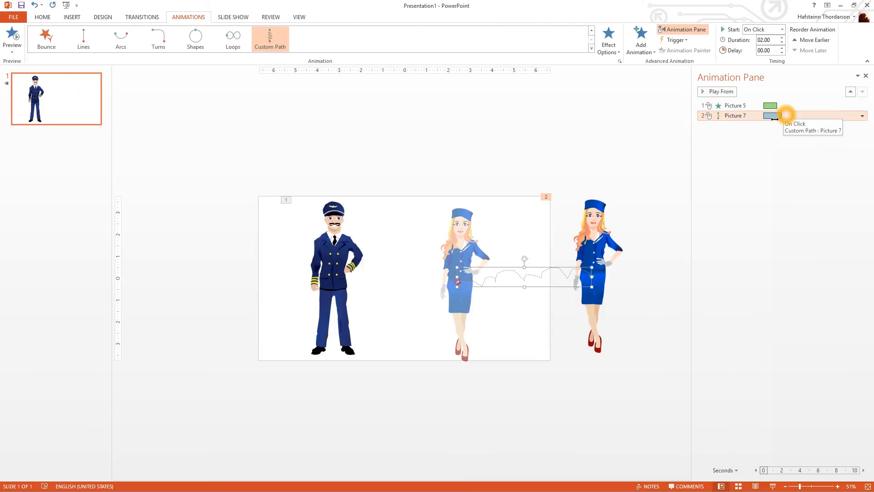
click(776, 117)
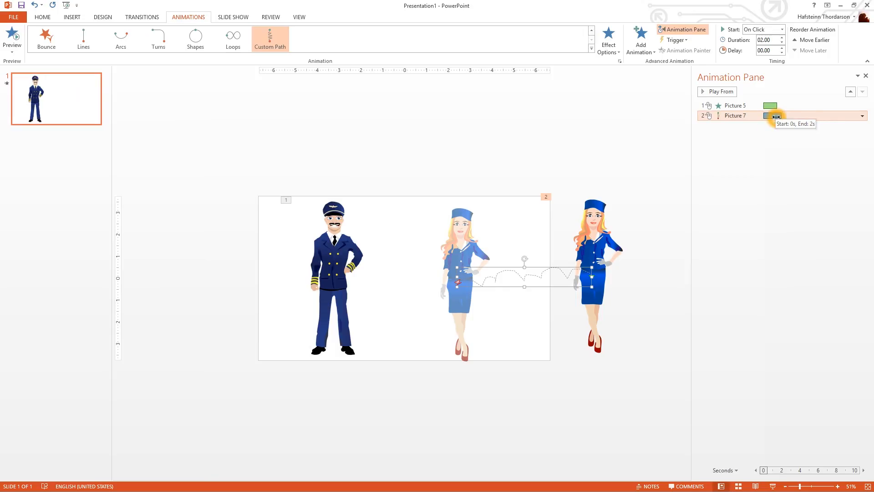
click(730, 174)
click(723, 92)
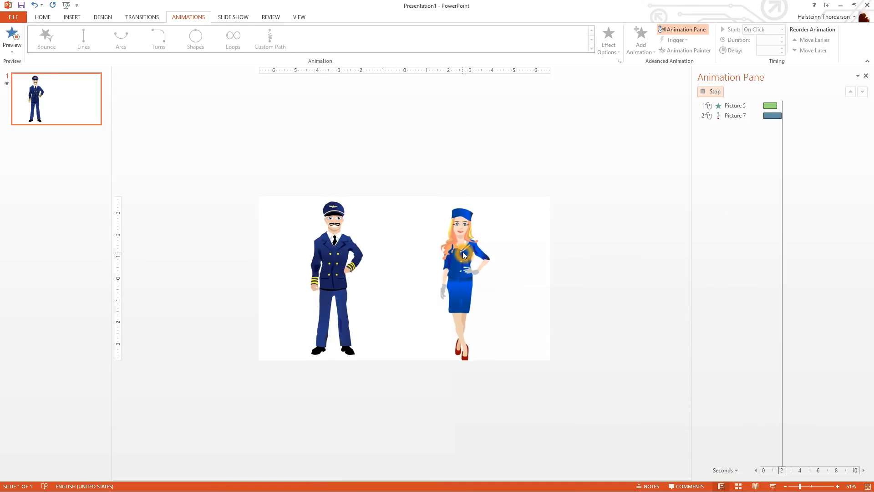
click(462, 251)
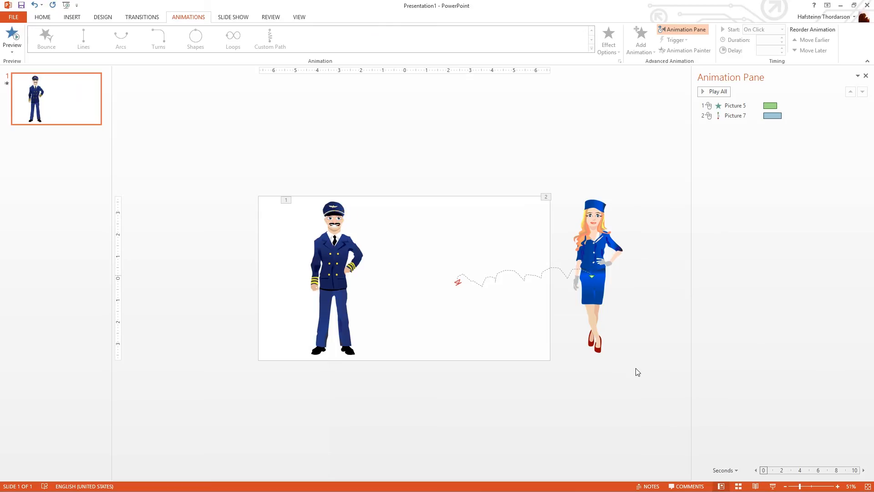
click(227, 170)
click(602, 201)
click(603, 376)
- Set the flight attendant's Custom Path animation to Start With Previous and preview all animations
click(739, 121)
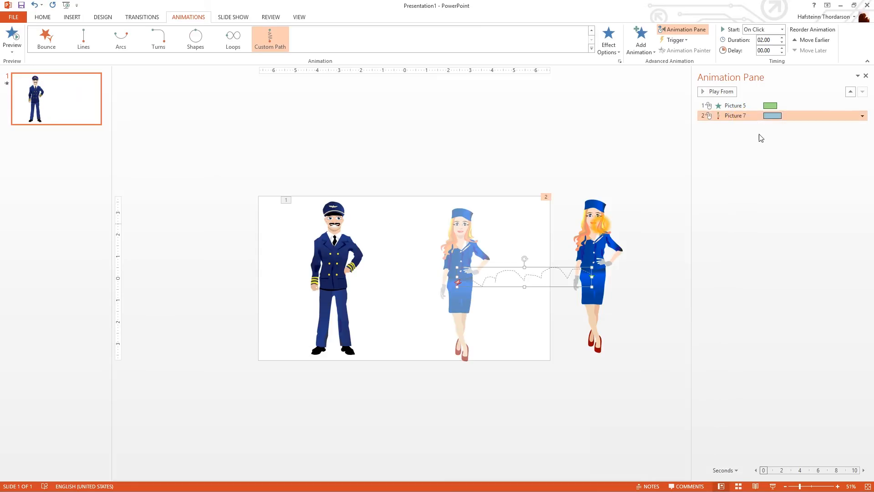
click(748, 116)
right_click(743, 116)
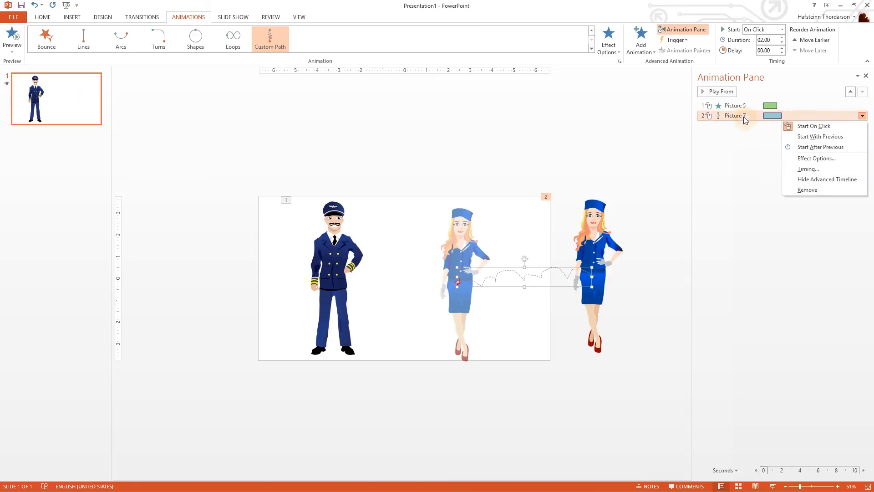
click(840, 137)
click(758, 196)
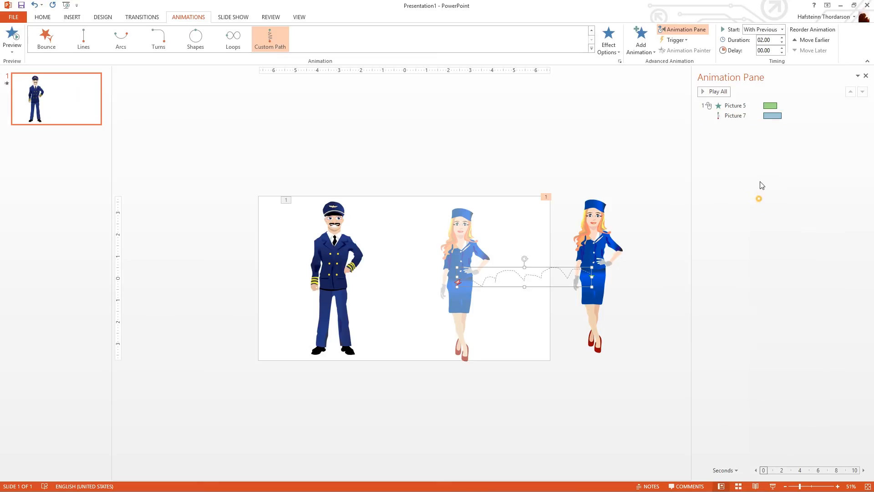
click(721, 92)
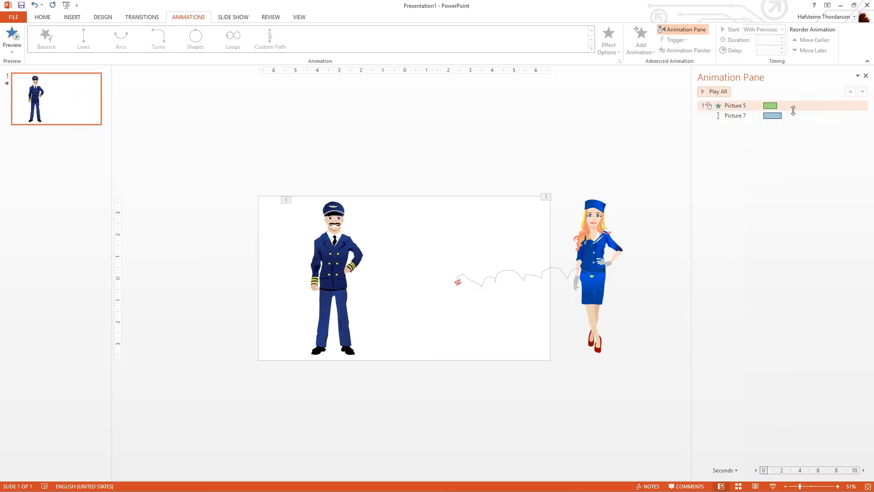
- Shorten the flight attendant's Custom Path animation to 1.6 seconds on the timeline and preview all animations
click(780, 115)
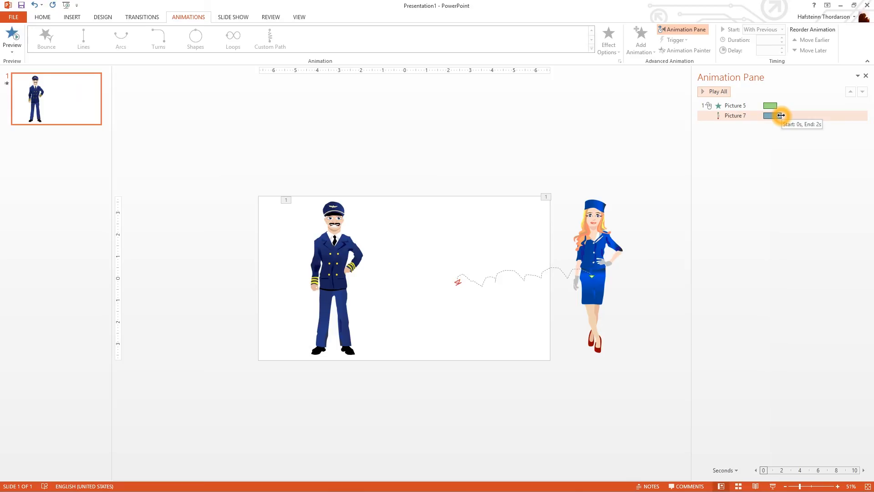
drag(781, 115, 776, 115)
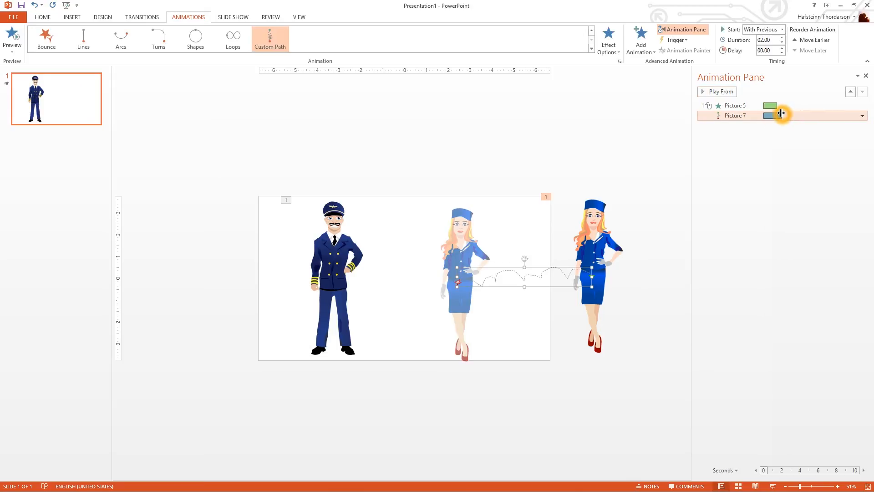
click(745, 173)
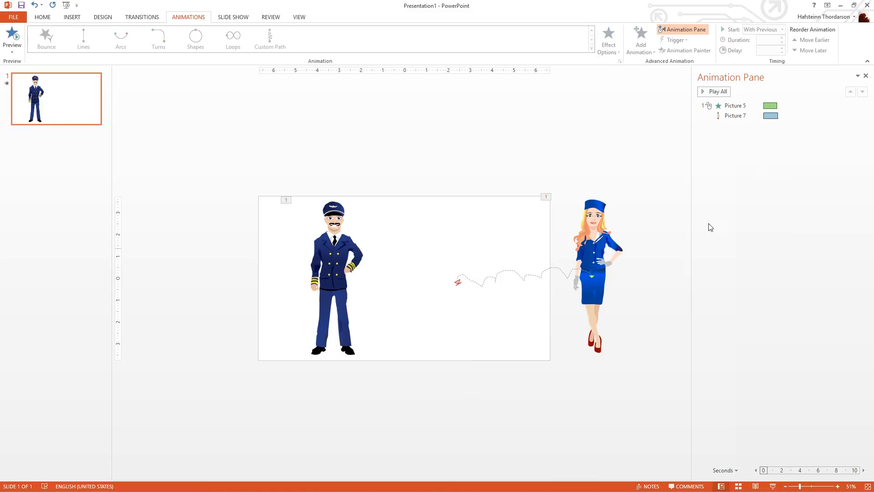
click(714, 91)
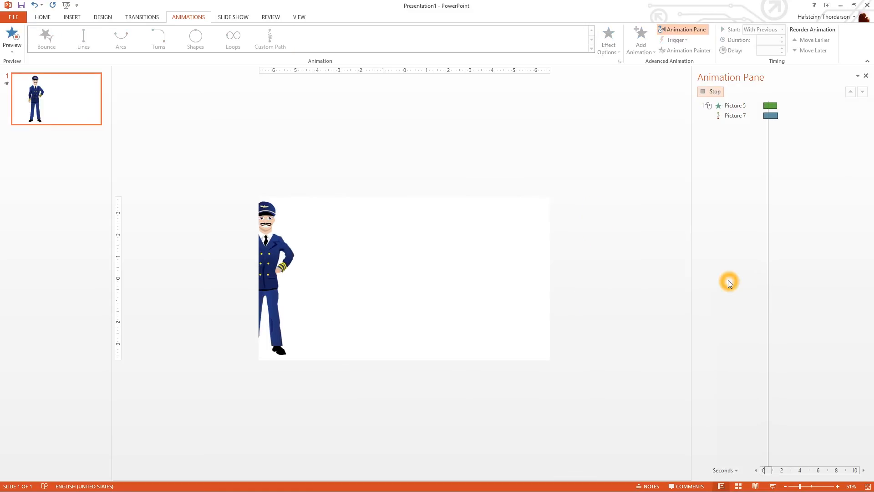
click(460, 220)
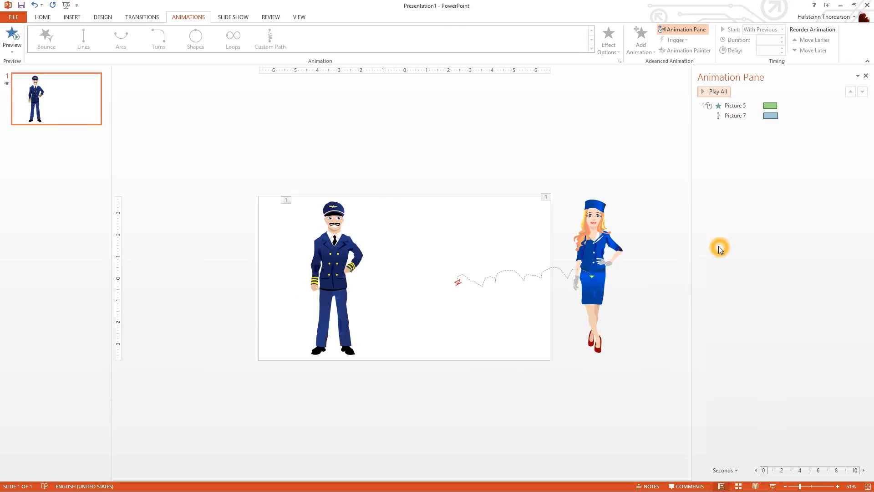
- Move the flight attendant's Custom Path animation above the pilot's Fly In in the animation order and preview the sequence
click(627, 160)
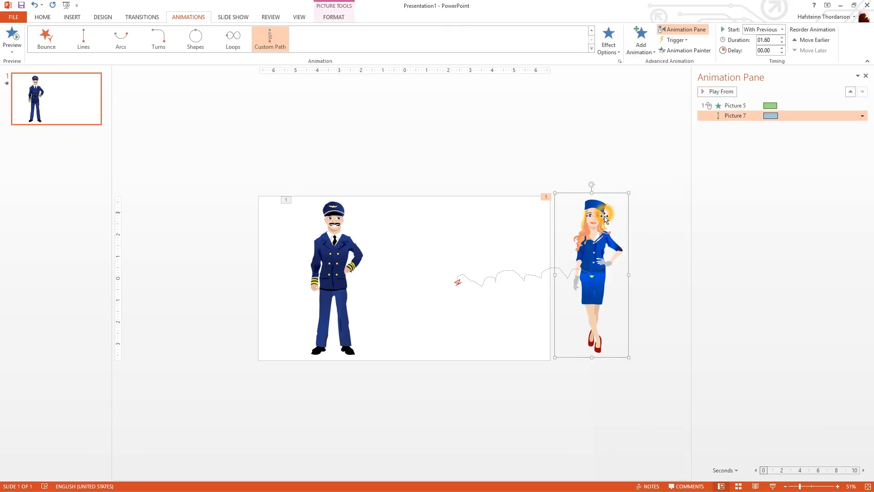
click(607, 222)
click(746, 202)
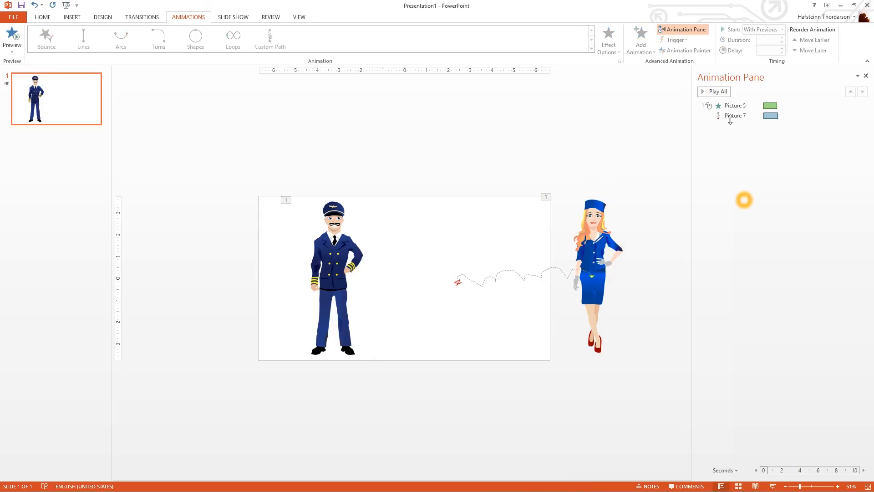
click(737, 115)
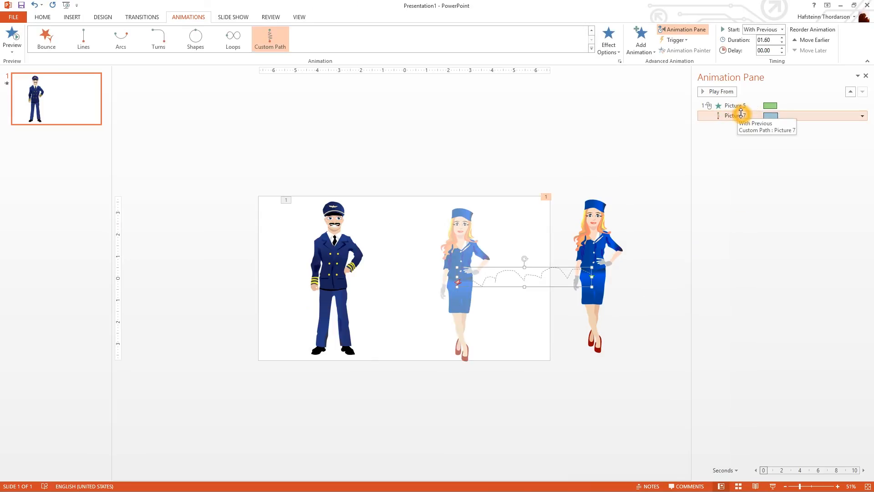
click(749, 115)
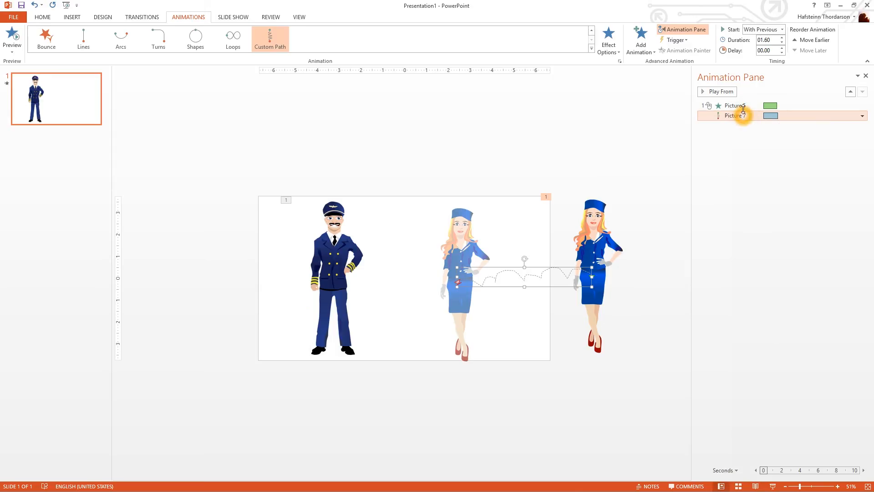
drag(743, 109, 745, 101)
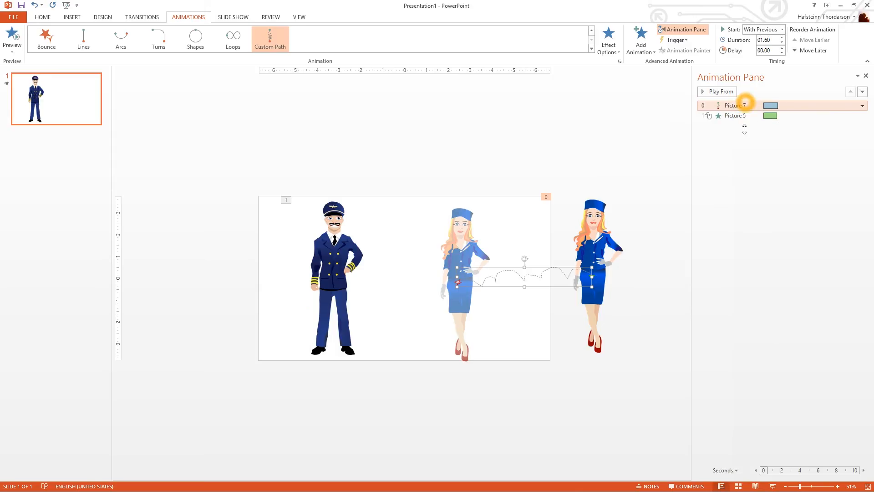
click(739, 156)
click(714, 91)
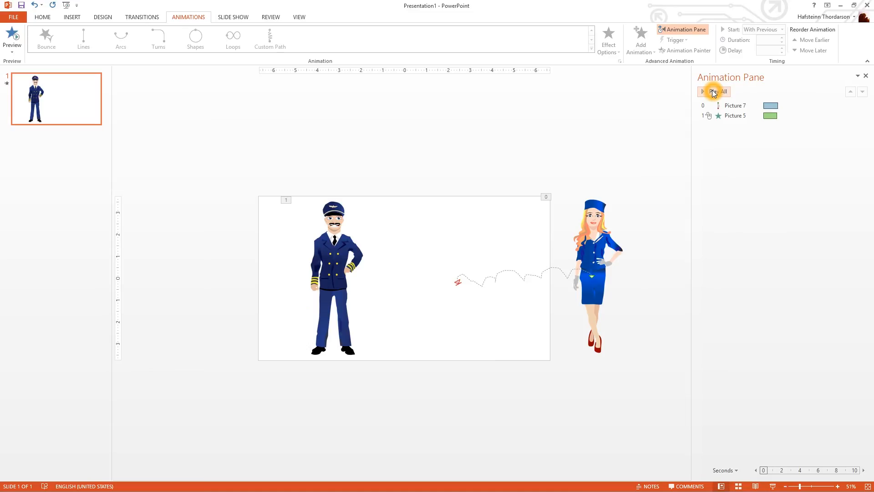
click(739, 115)
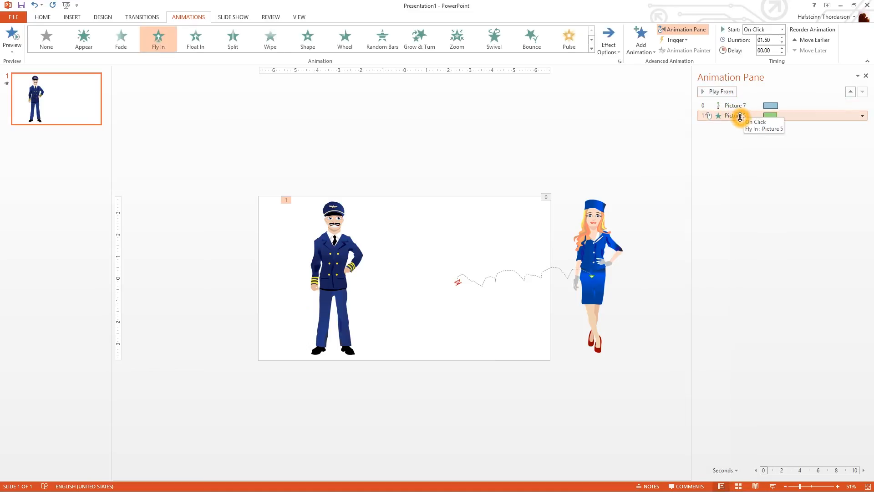